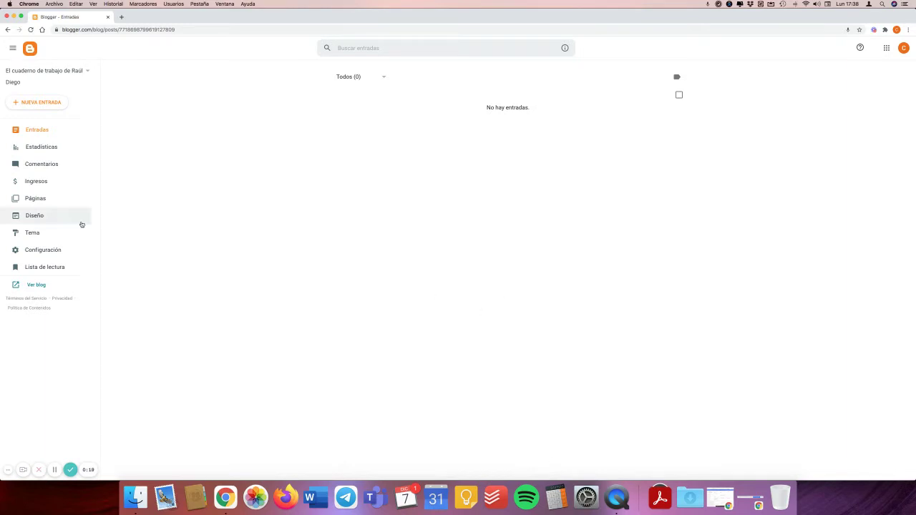
Step: Create a new blank page for the blog and expand its comment options
click(35, 198)
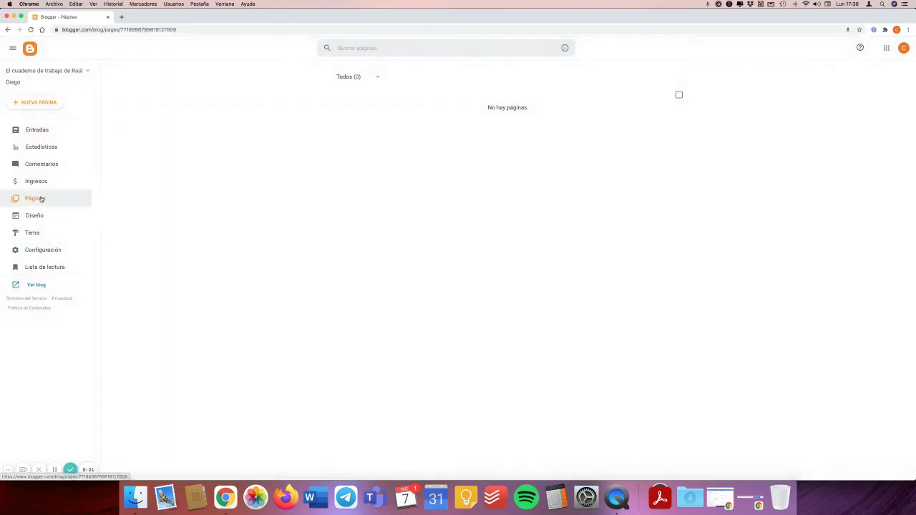
click(48, 102)
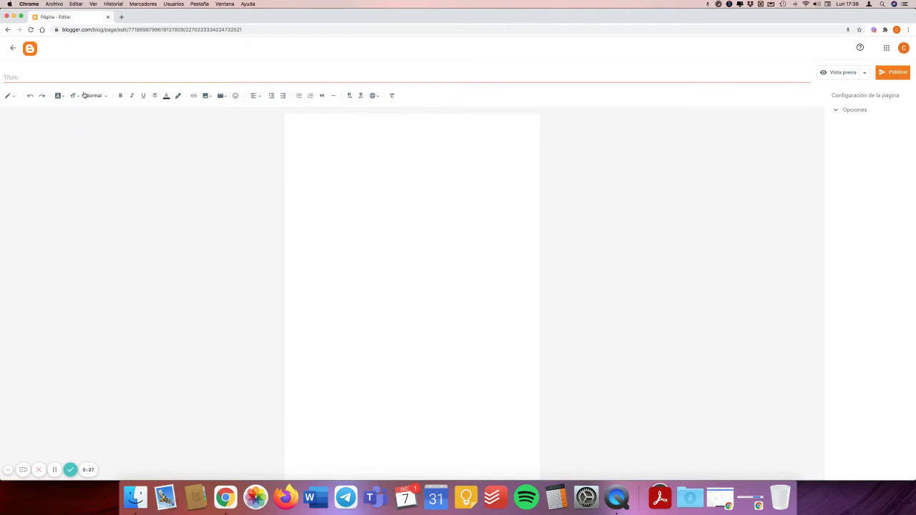
click(52, 76)
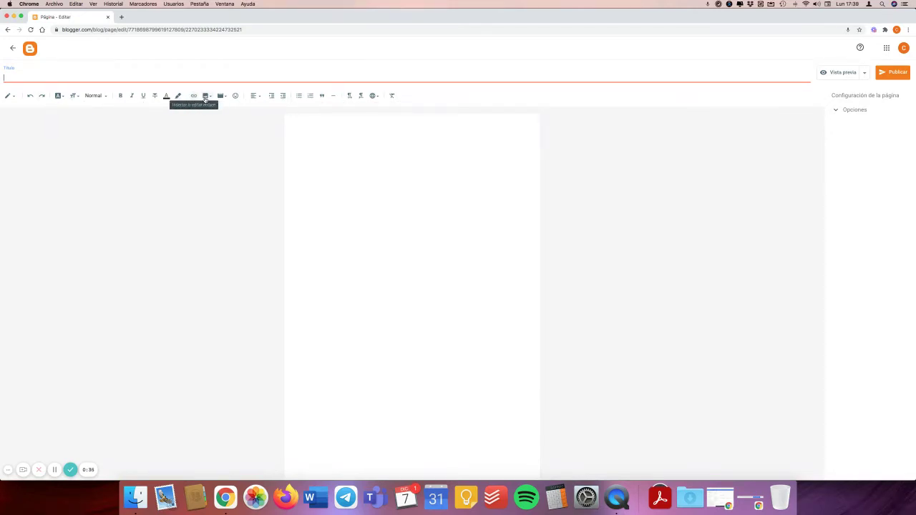
click(844, 111)
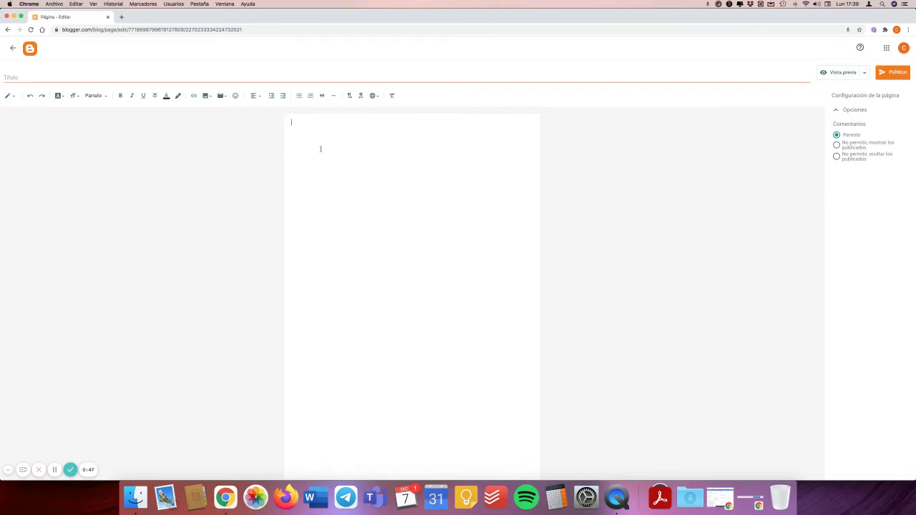
Step: Switch the page editor to HTML view and delete the placeholder paragraph code
click(10, 96)
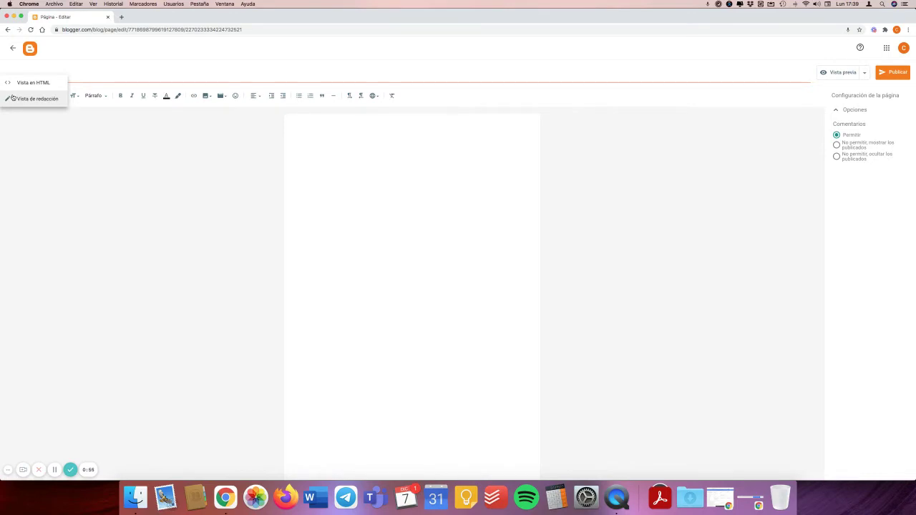
click(23, 85)
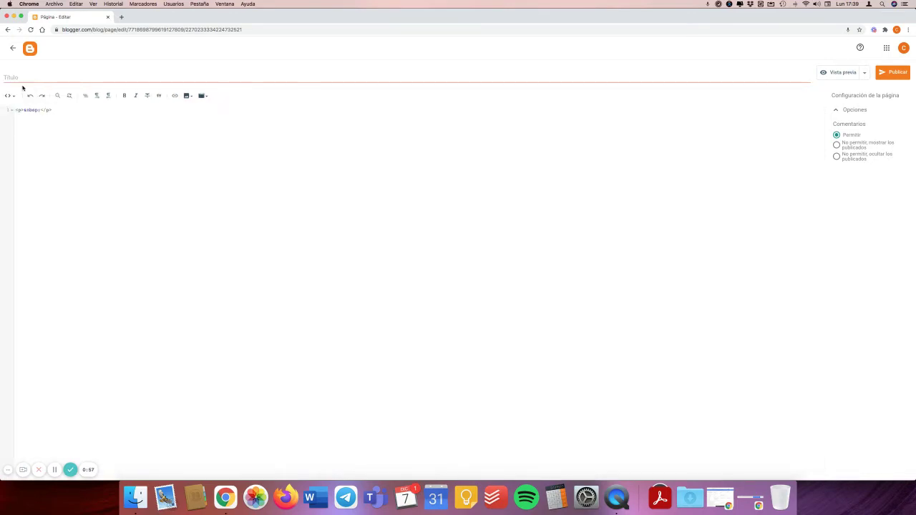
drag(61, 109, 11, 107)
key(BackSpace)
Step: Title the page "Horario" and publish it to the blog
click(55, 75)
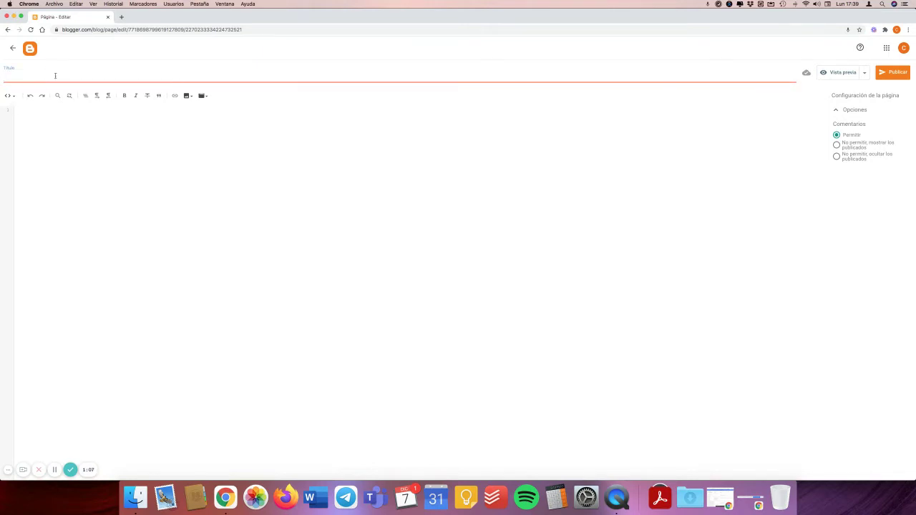
text(Horan)
click(887, 74)
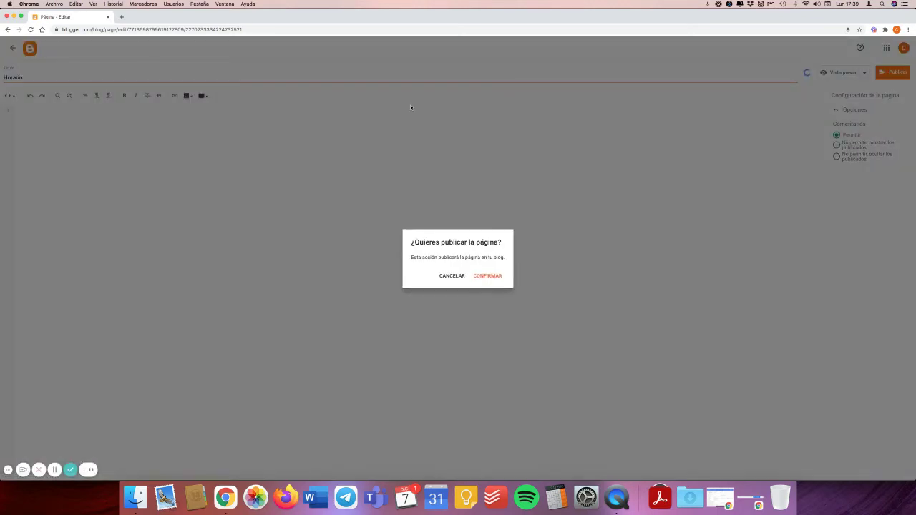
click(492, 277)
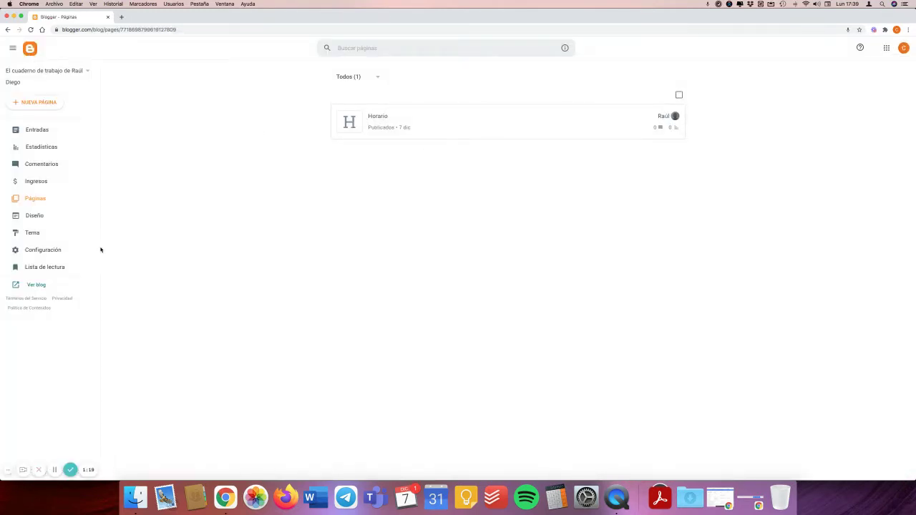
Step: View the live blog, accept its cookie notice and return to the blog's dashboard
click(36, 286)
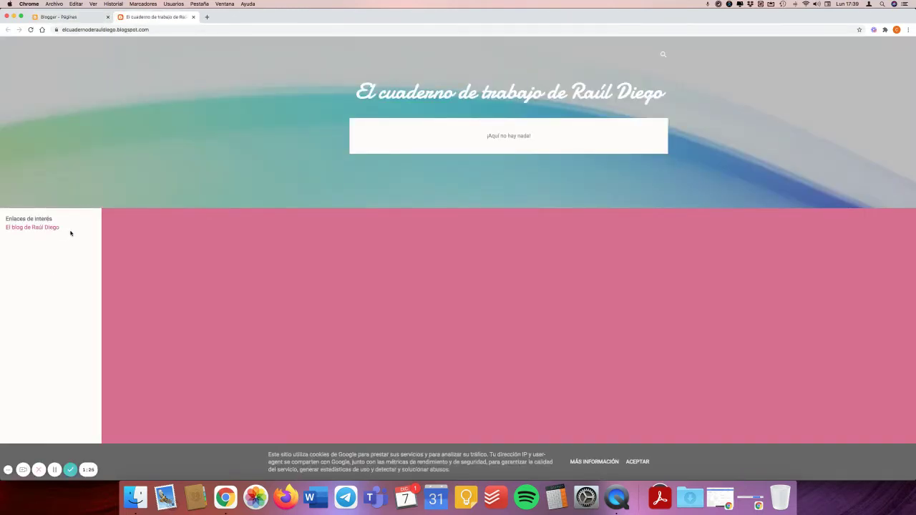
click(639, 462)
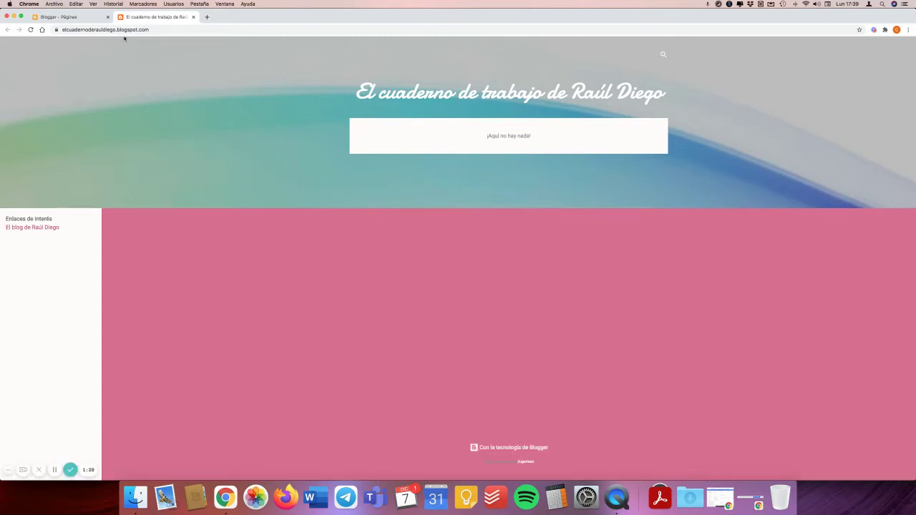
click(93, 17)
Step: In the blog layout, include the Horario page in the Páginas gadget under Lista de páginas (arriba) and save it
click(40, 218)
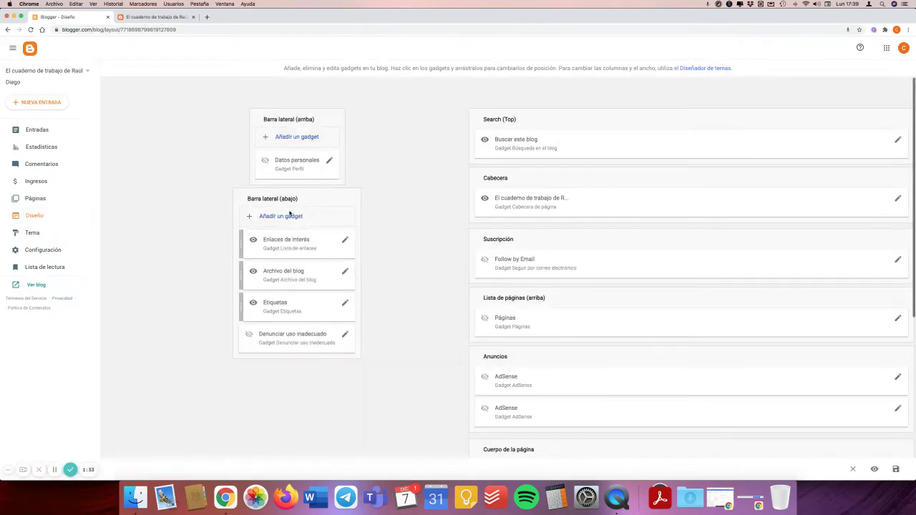
scroll(490, 296, down, 2)
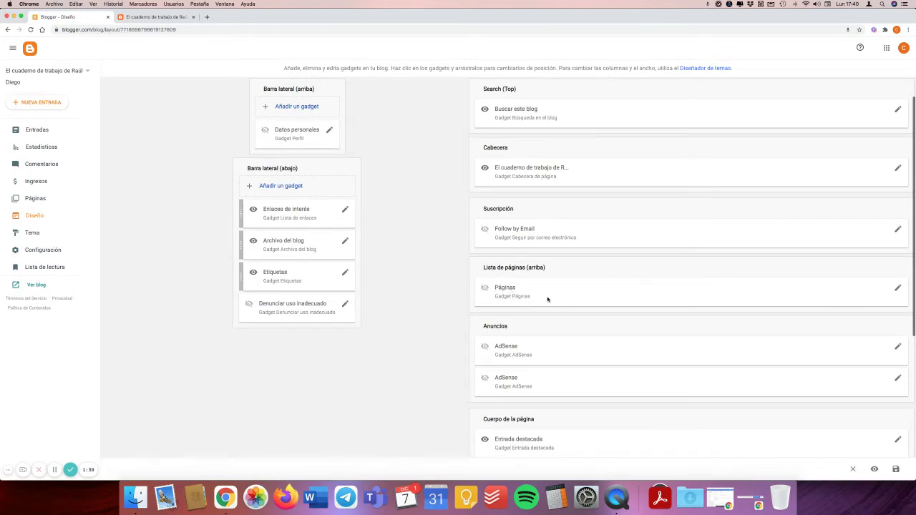
click(897, 288)
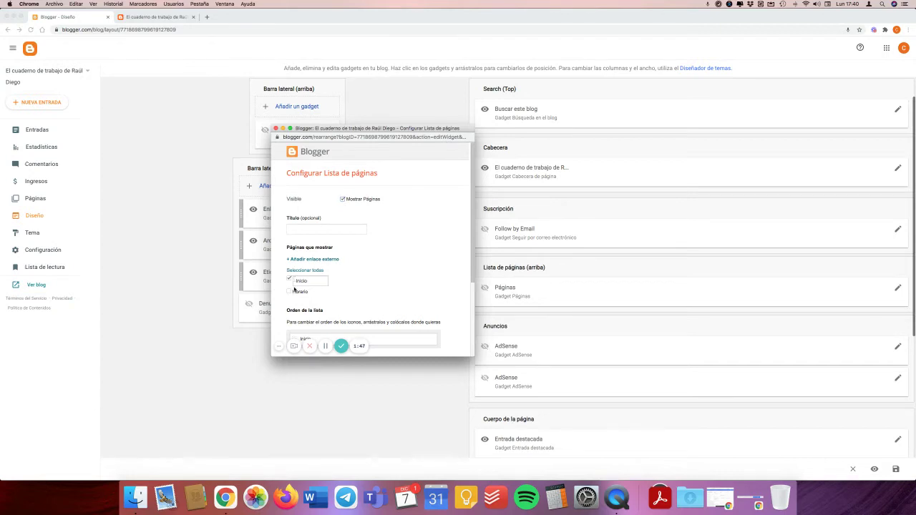
click(289, 292)
scroll(311, 307, down, 3)
scroll(322, 301, down, 2)
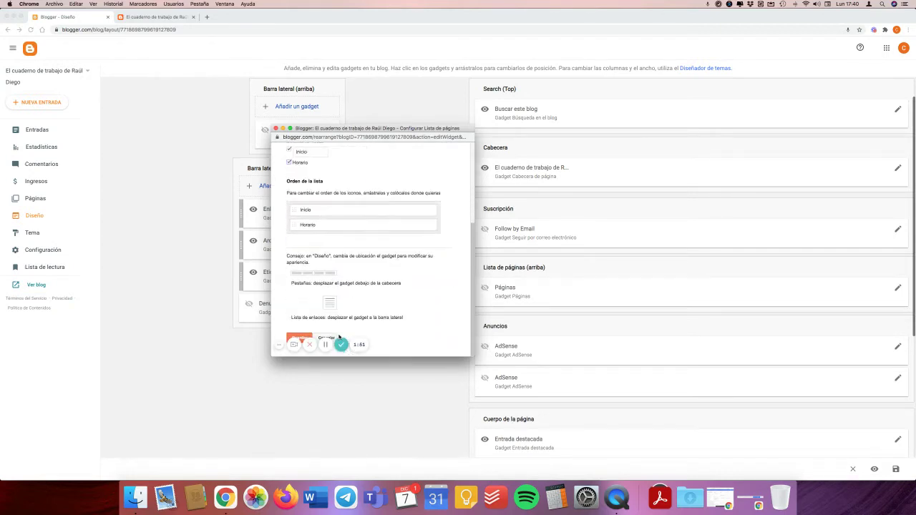
click(299, 340)
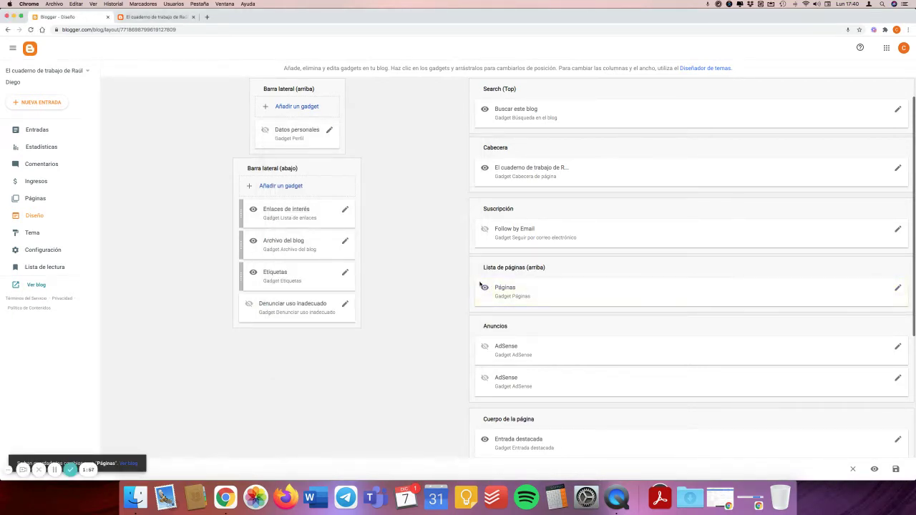
Step: View the live blog, open the Horario page from its header menu and return to the layout editor
scroll(481, 297, down, 2)
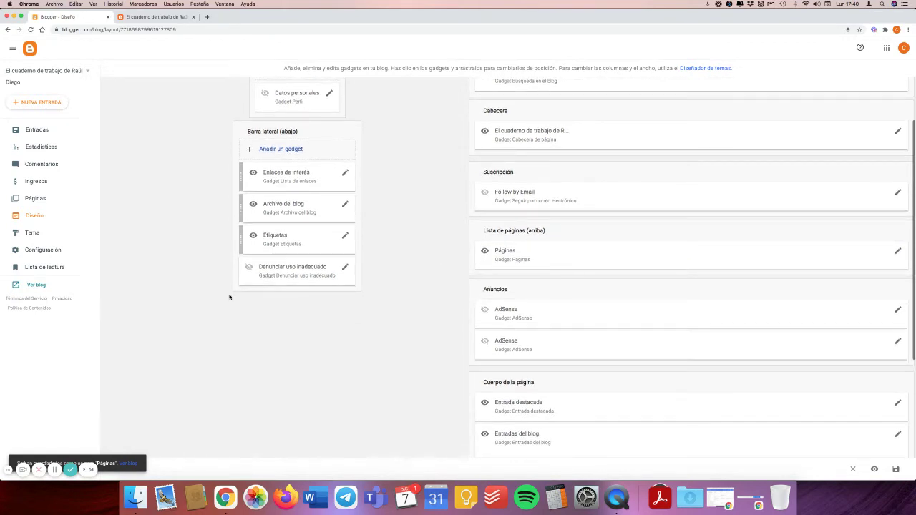
click(36, 284)
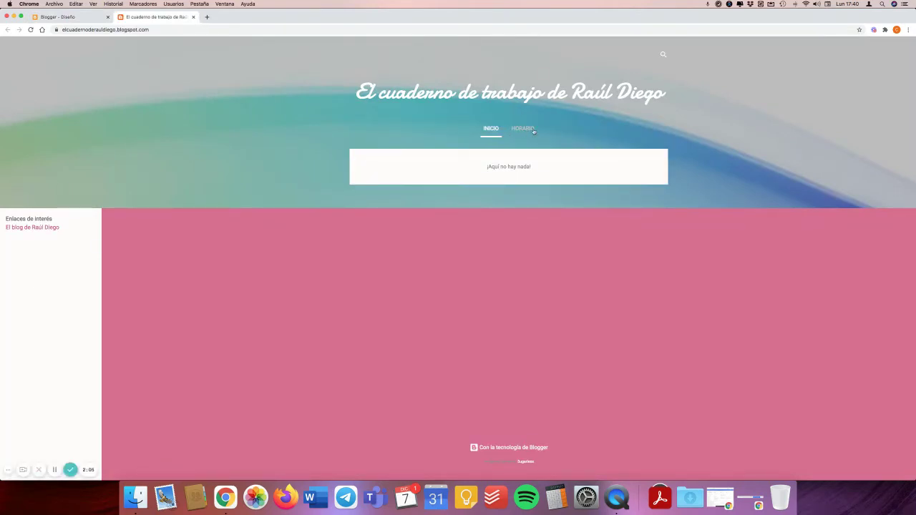
click(525, 132)
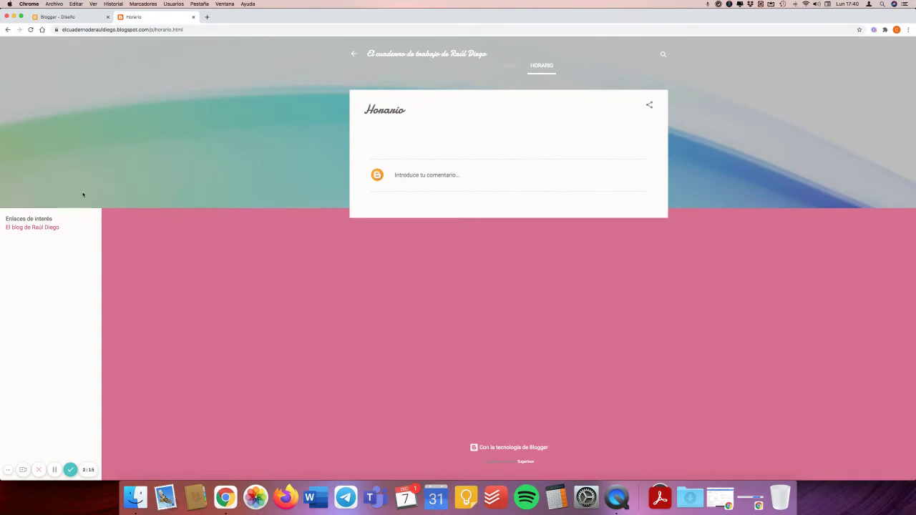
click(65, 17)
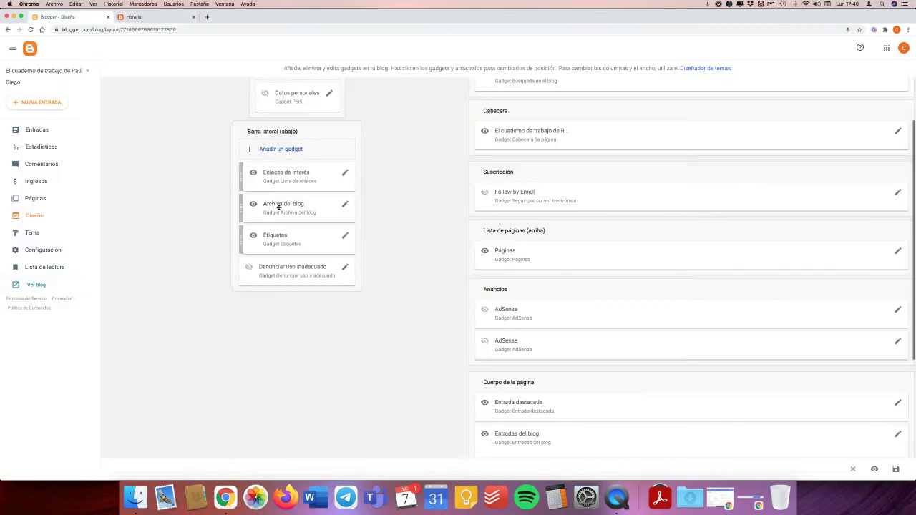
Step: Add a Páginas gadget to the Barra lateral (abajo) section of the layout
click(279, 149)
scroll(117, 135, down, 3)
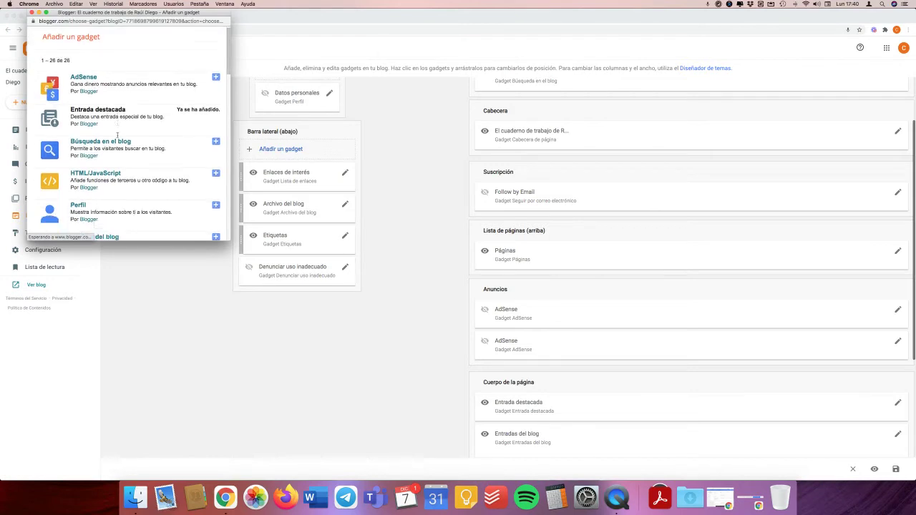
scroll(118, 134, down, 6)
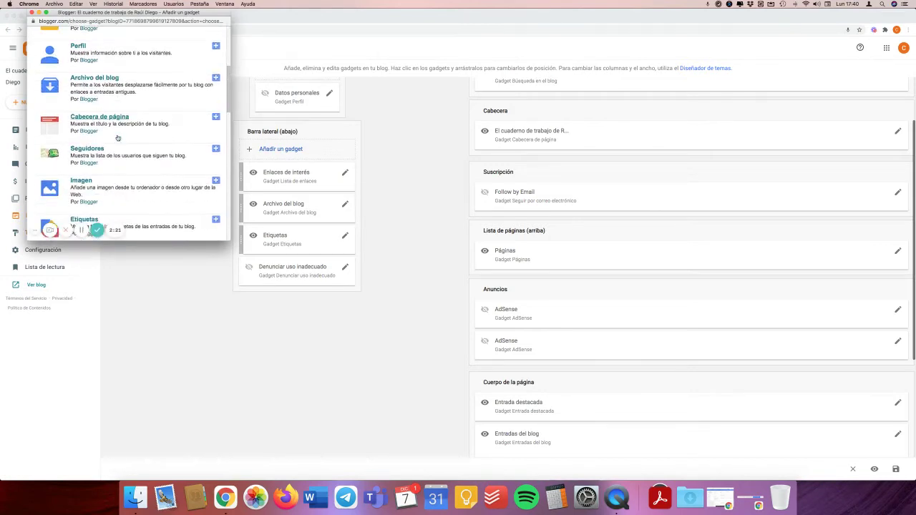
scroll(117, 138, down, 2)
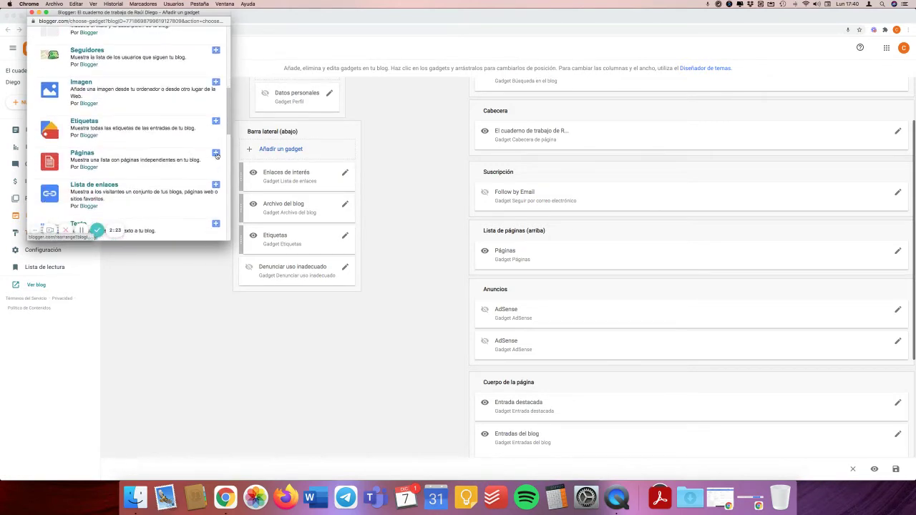
click(216, 153)
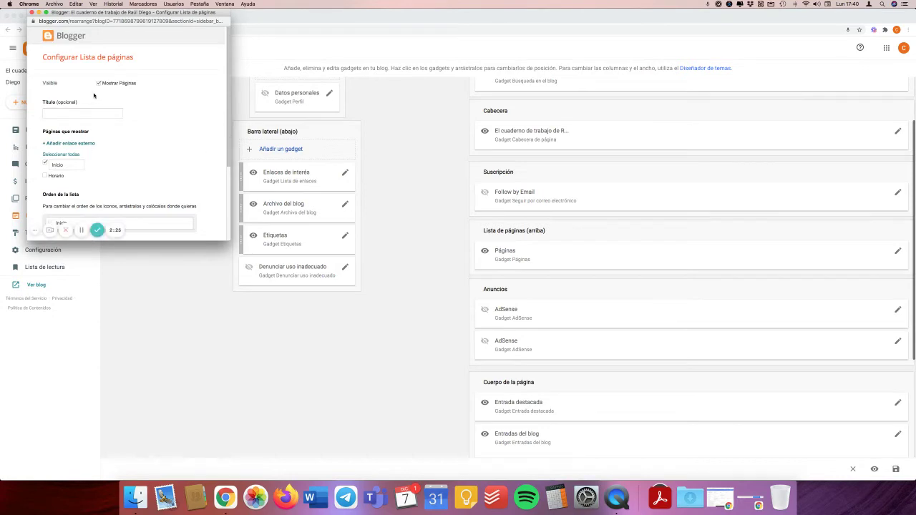
Step: Title the new gadget "Páginas", include the Horario page in its list and save it
click(75, 113)
key(BackSpace)
key(BackSpace)
key(BackSpace)
text(nas)
click(45, 176)
scroll(116, 101, down, 1)
scroll(116, 101, down, 4)
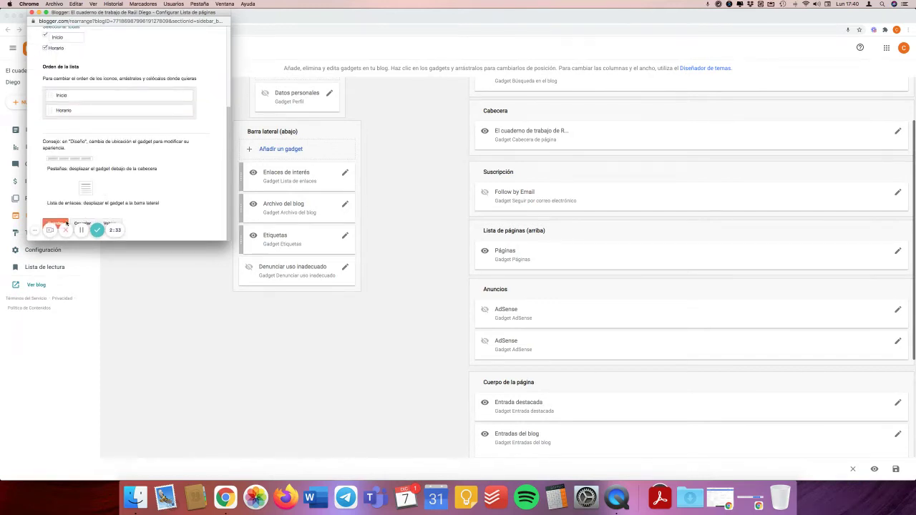
click(60, 223)
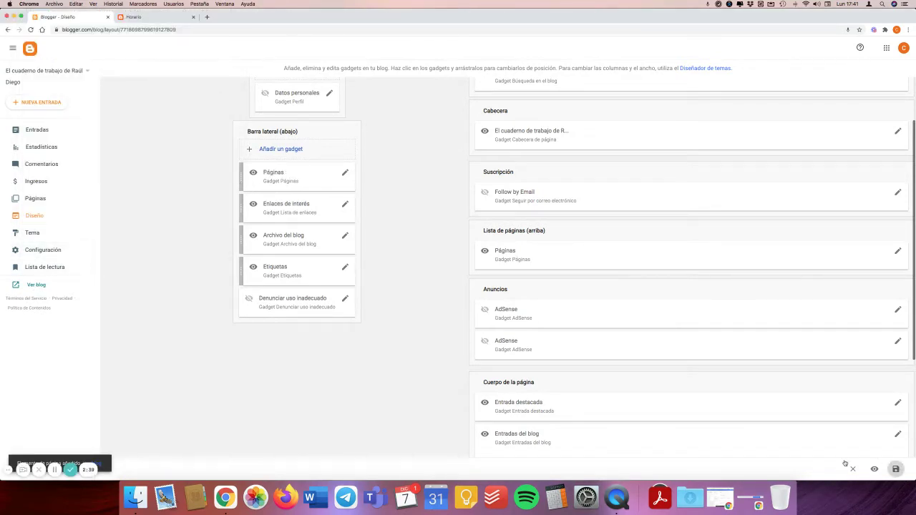
Step: Check the sidebar page list on the live blog, open Horario from the header menu and return to the layout editor
click(32, 285)
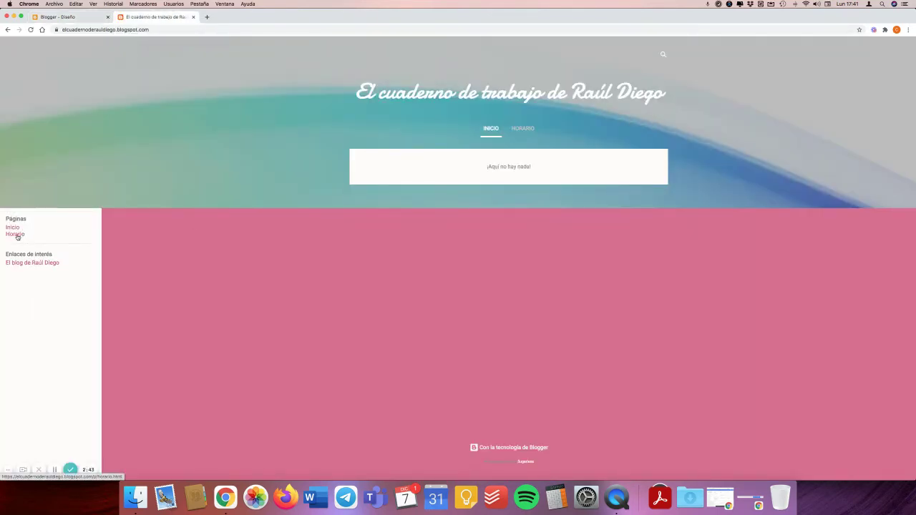
click(529, 128)
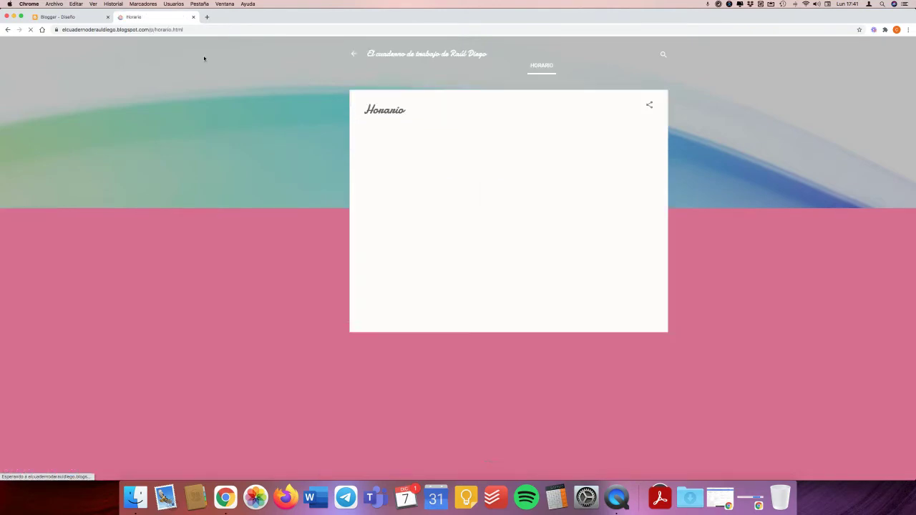
click(94, 18)
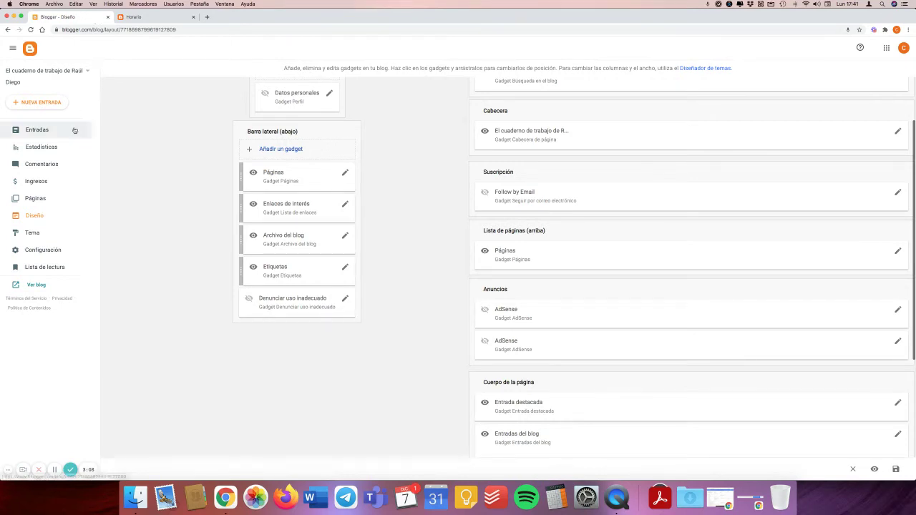
Step: Create a new blog post and switch its editor to Vista de redacción
click(41, 131)
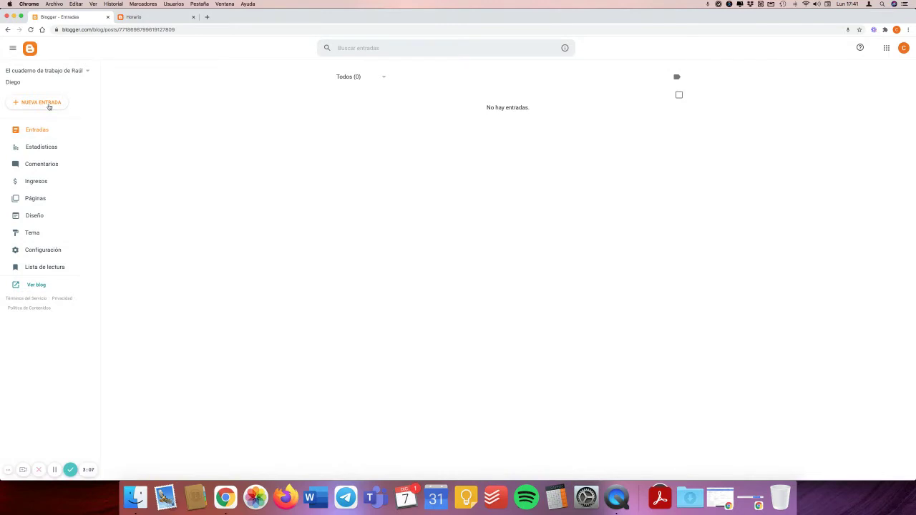
click(48, 104)
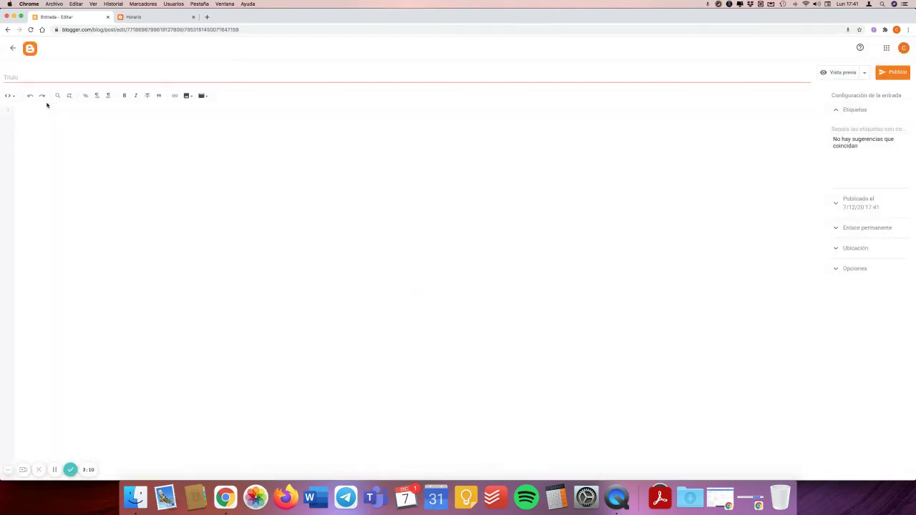
click(11, 96)
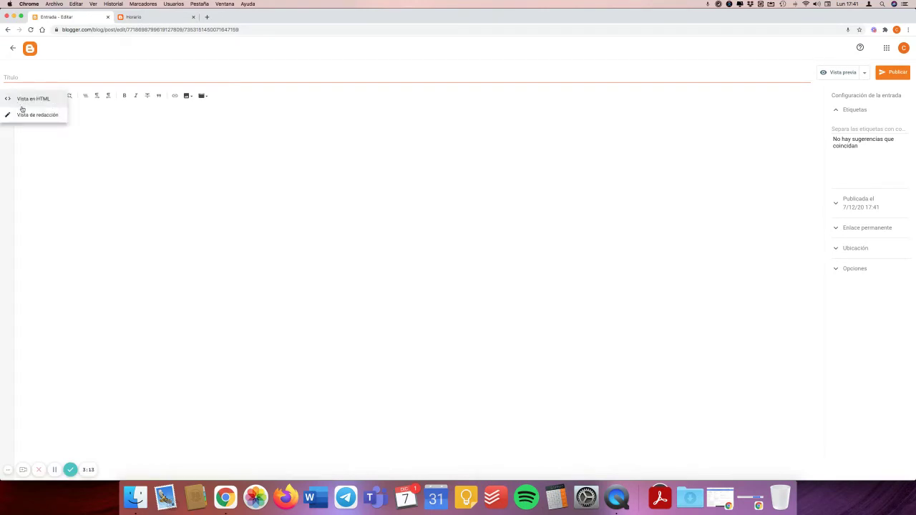
click(21, 113)
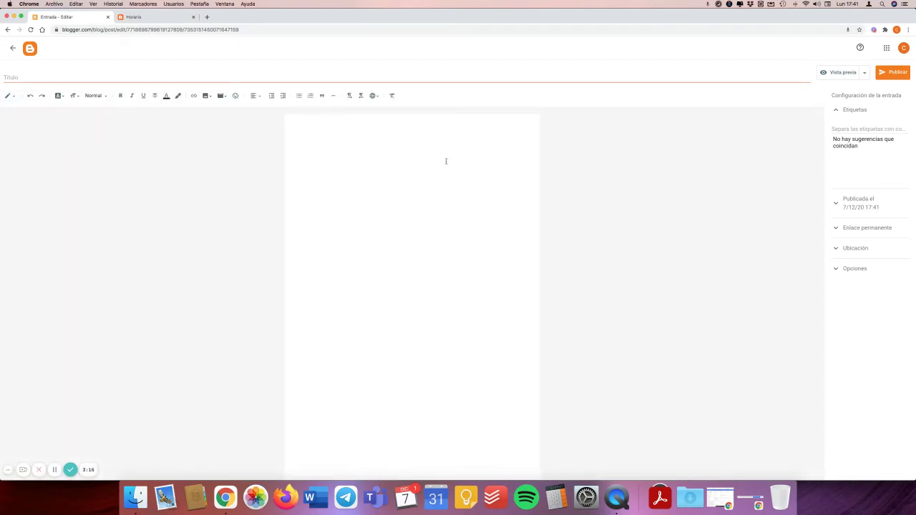
Step: Expand the new post's Opciones section to examine its comment settings
click(61, 77)
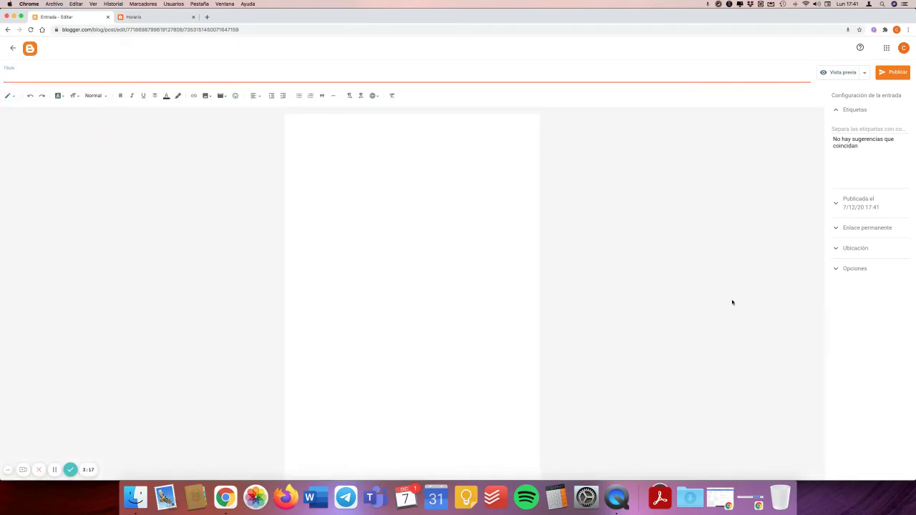
click(851, 269)
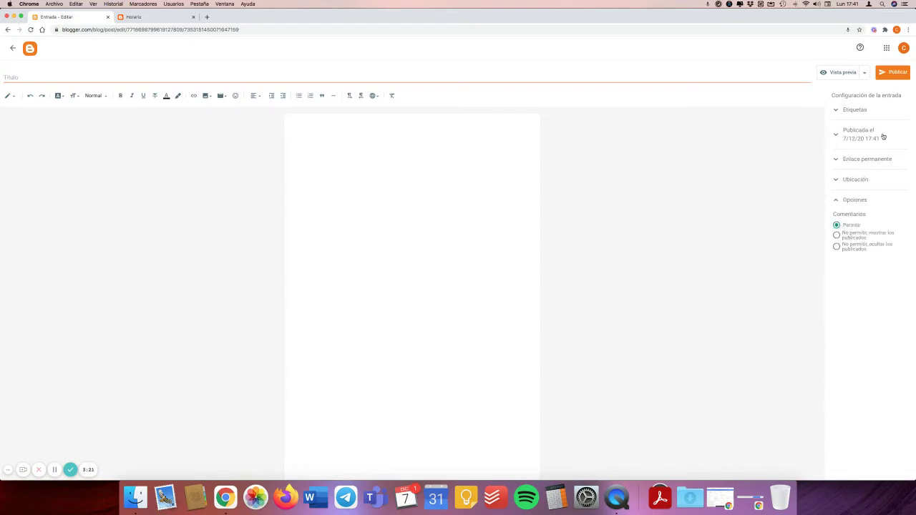
Step: Examine the post's publication date choices, including Establecer fecha y hora, and set it to Automática
click(832, 135)
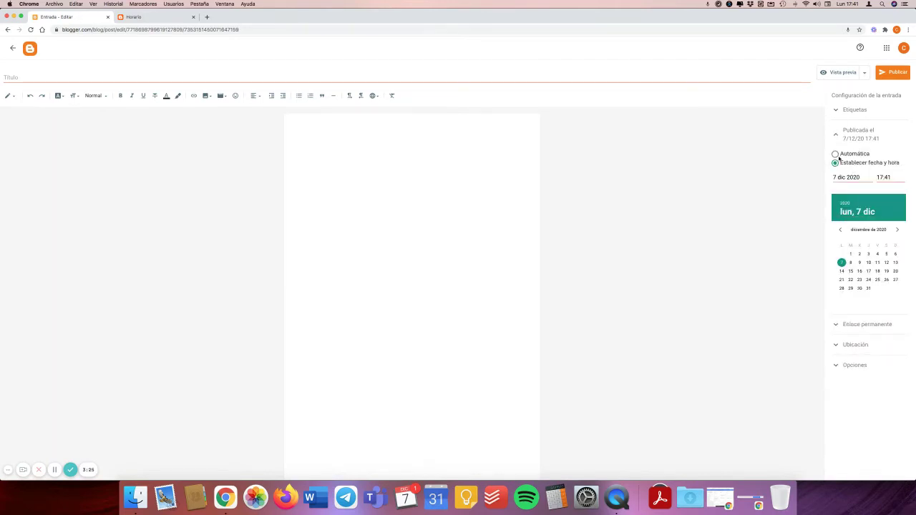
click(835, 154)
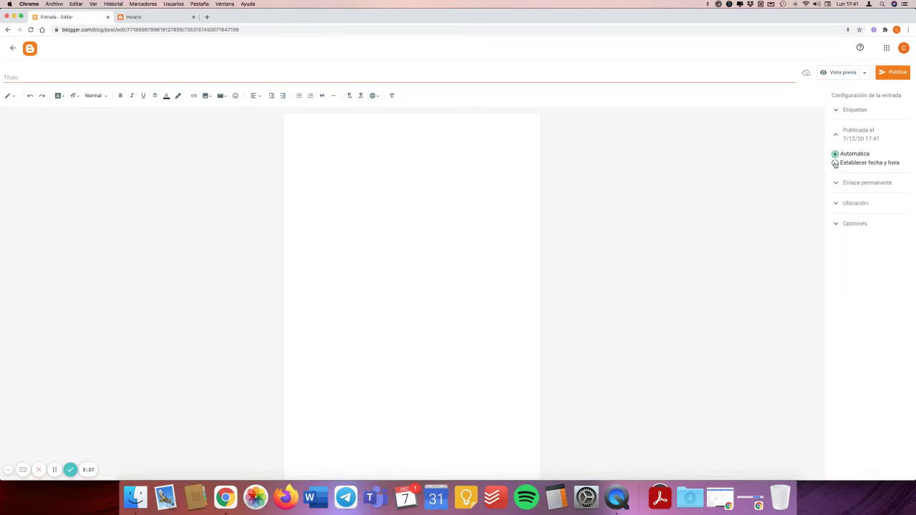
click(834, 163)
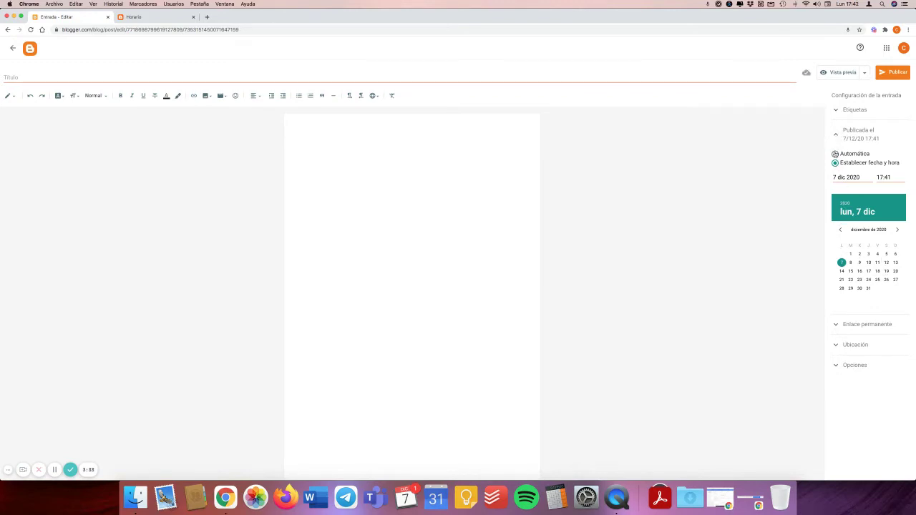
click(835, 154)
Step: Expand the post's Etiquetas section and title the post "Los delfines"
click(854, 110)
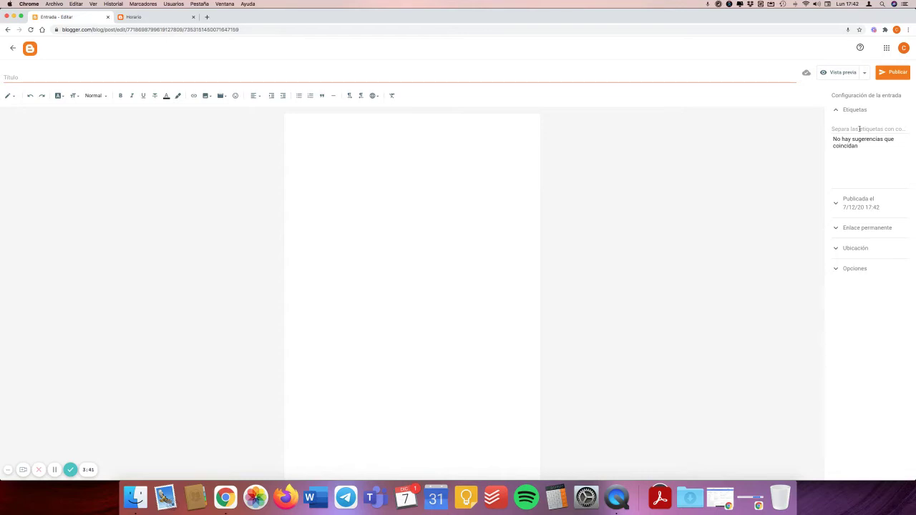
click(250, 72)
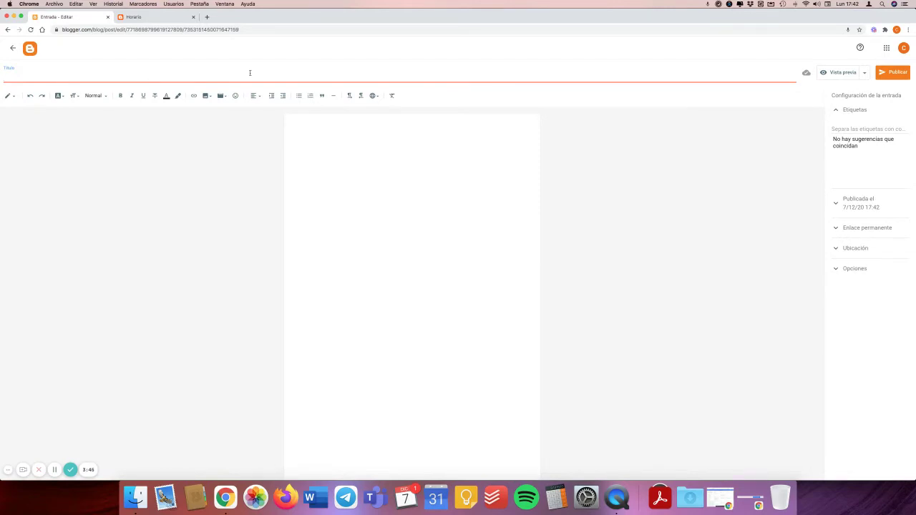
text(Los delfines)
Step: Label the post with the tags "Ciencias Naturales, Los delfines, Los animales, video"
click(837, 130)
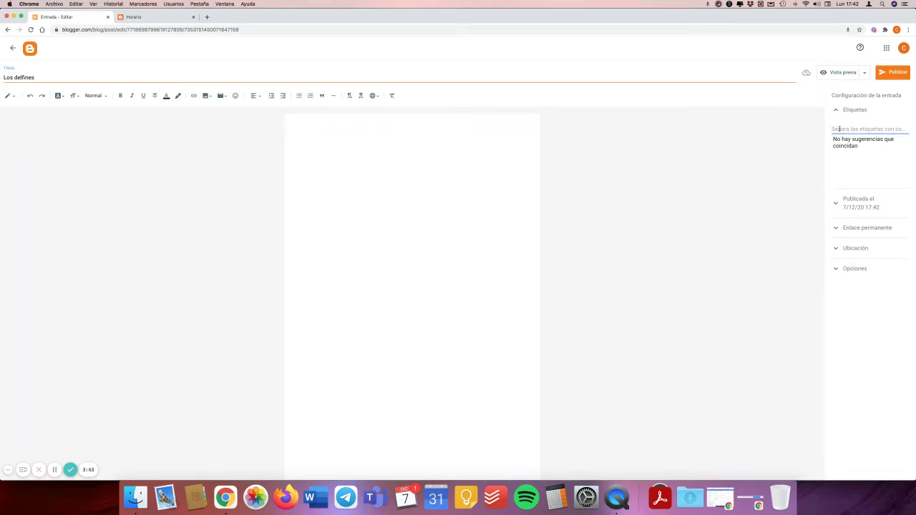
text(Ciencias Naturales)
text(, Los Delfines)
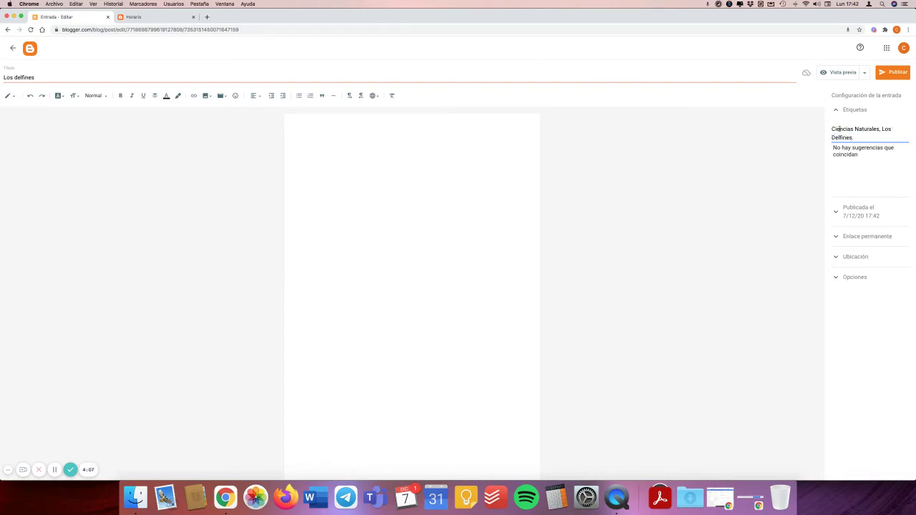
text(, Los An)
key(BackSpace)
text(animales,)
click(834, 136)
key(BackSpace)
text(d)
text(, video)
Step: Search YouTube for "los delfines" from the post editor and insert the video "10 curiosidades sobre los delfines 100% REALES" in the body
click(322, 121)
click(221, 95)
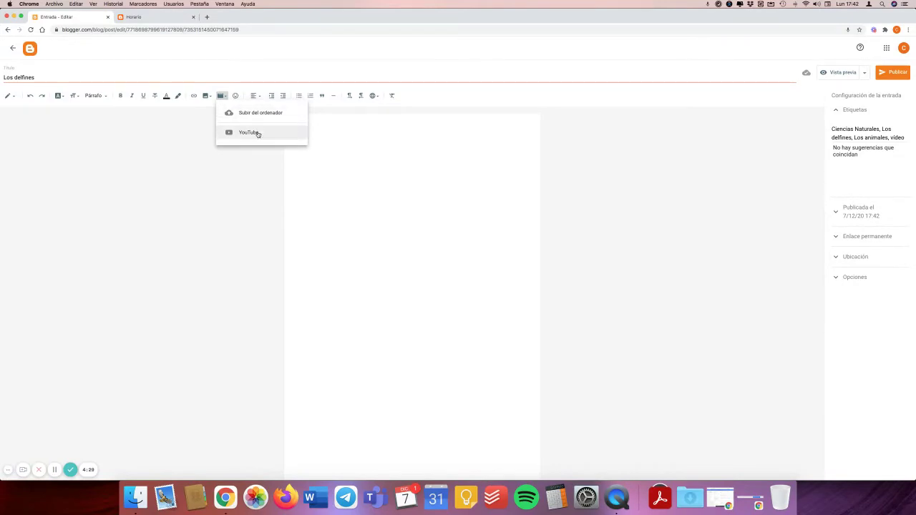
click(257, 133)
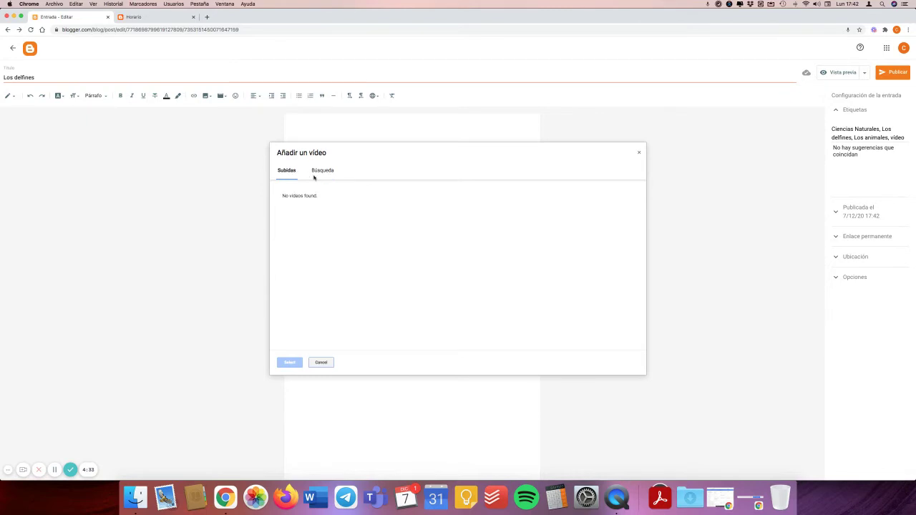
click(323, 173)
text(l)
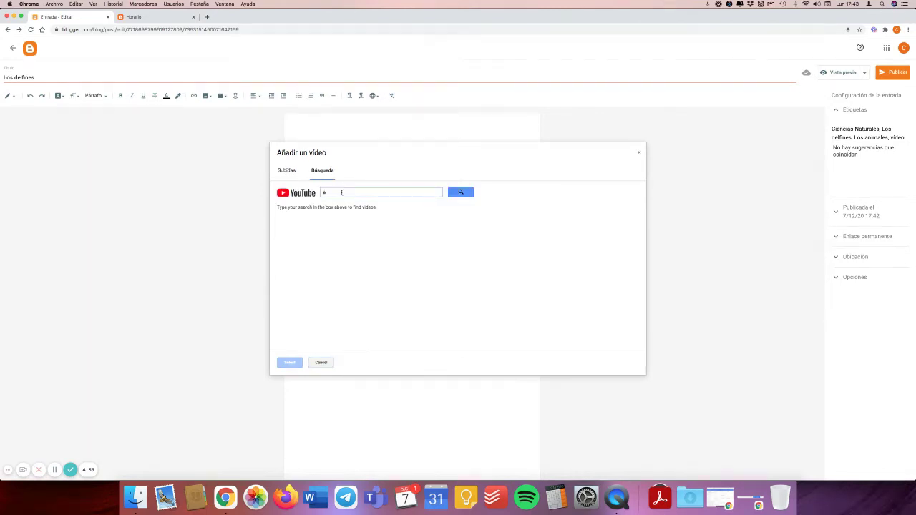
text(os delfines)
click(460, 192)
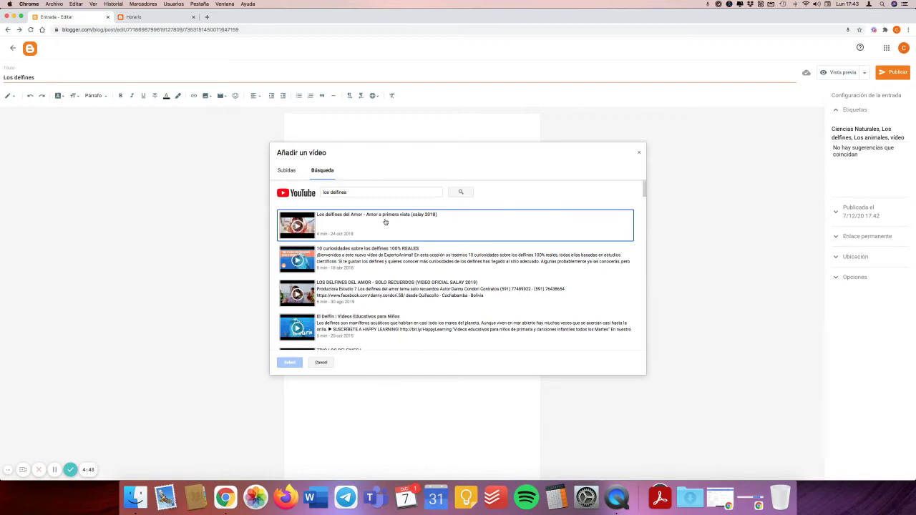
click(374, 259)
click(299, 362)
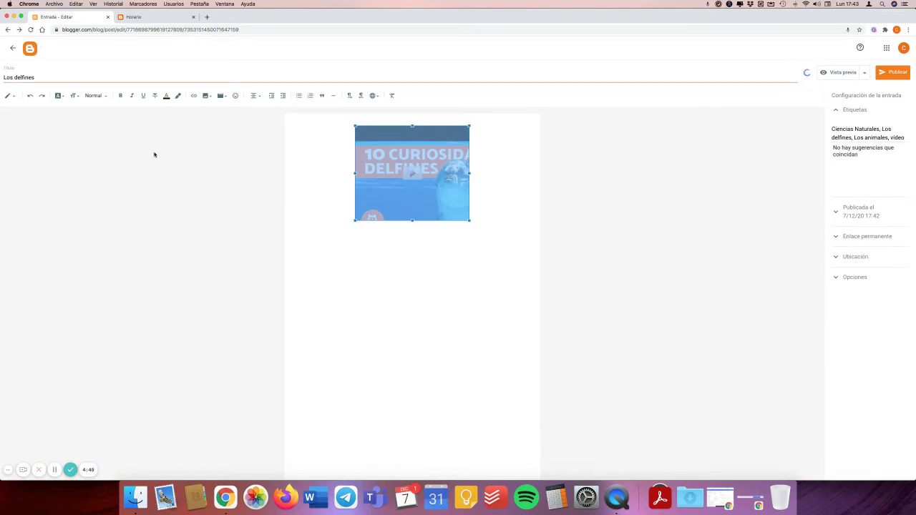
Step: Switch the post editor to Vista en HTML
click(11, 97)
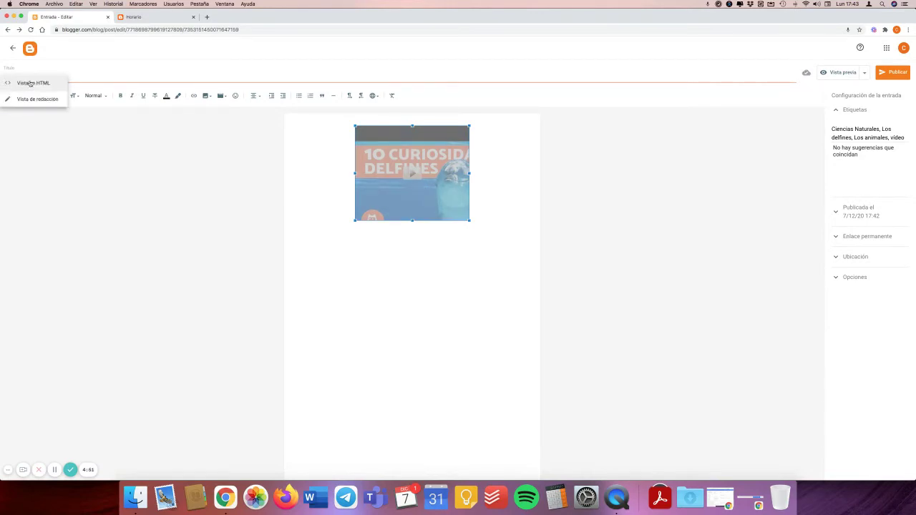
click(20, 81)
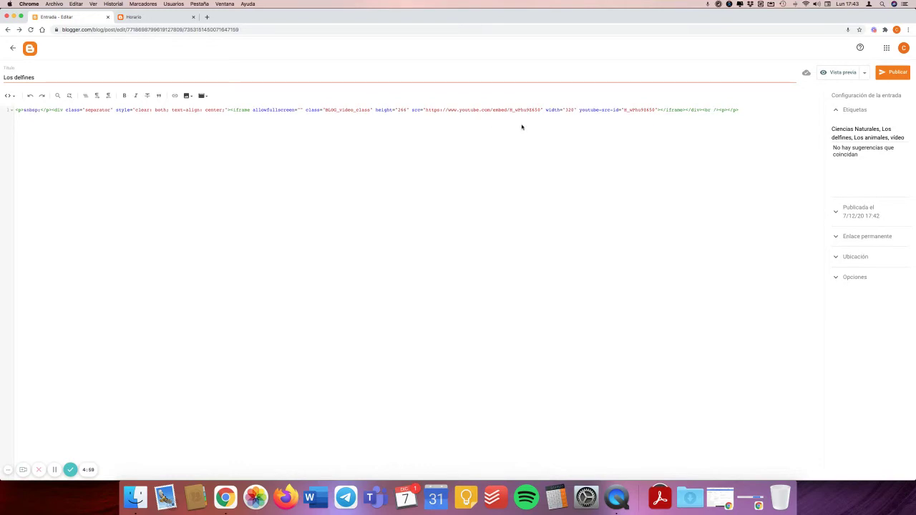
Step: Search the web for "youtube" in a new browser tab and open the YouTube site
click(207, 16)
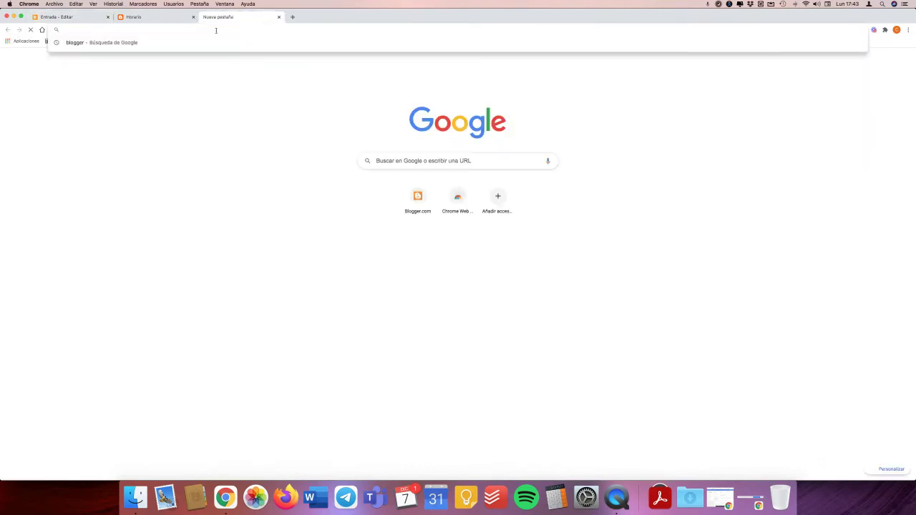
text(youtube)
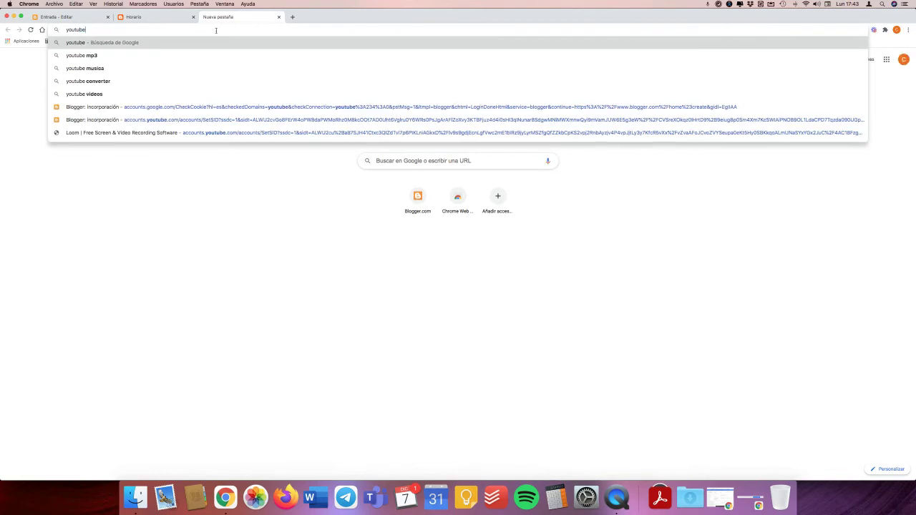
text( los de)
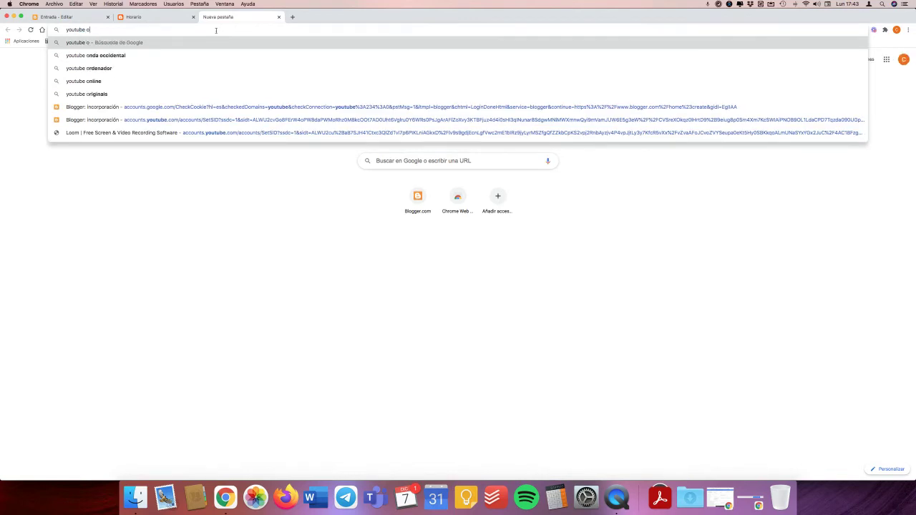
key(BackSpace)
key(BackSpace)
key(BackSpace)
key(BackSpace)
key(BackSpace)
key(BackSpace)
key(BackSpace)
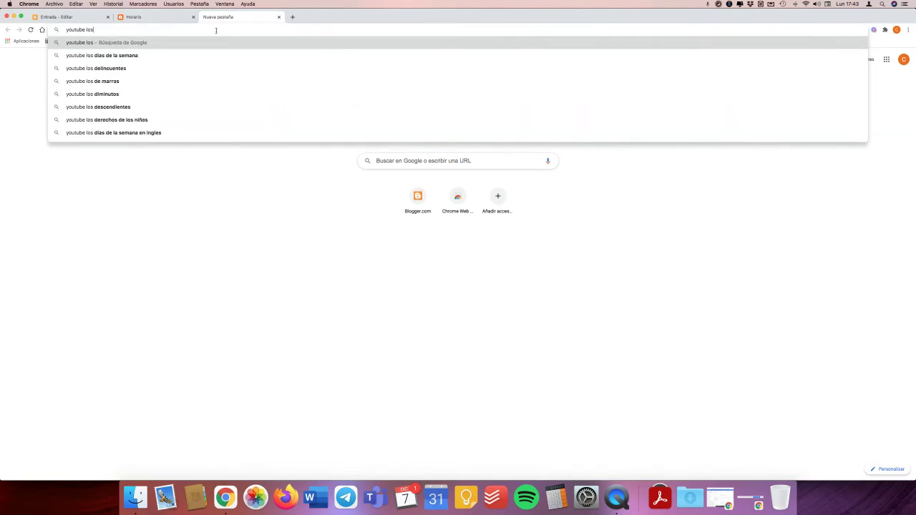
key(Return)
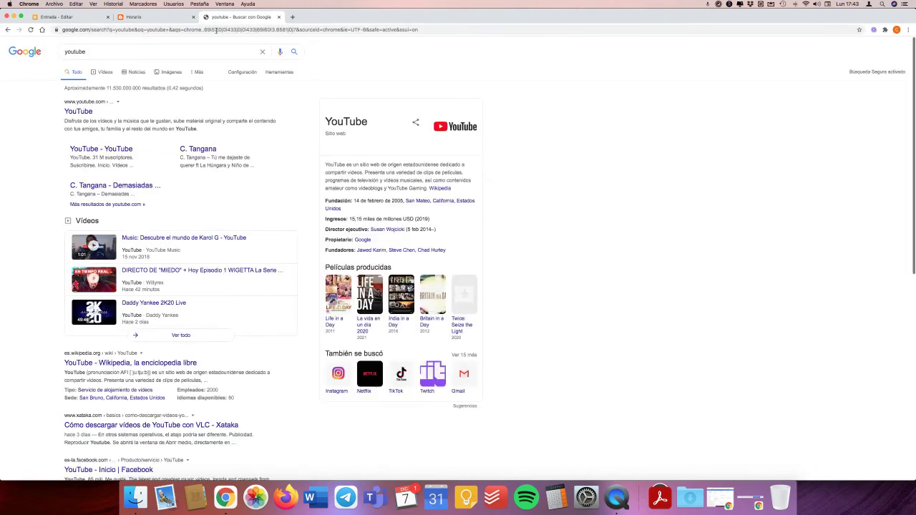
click(90, 112)
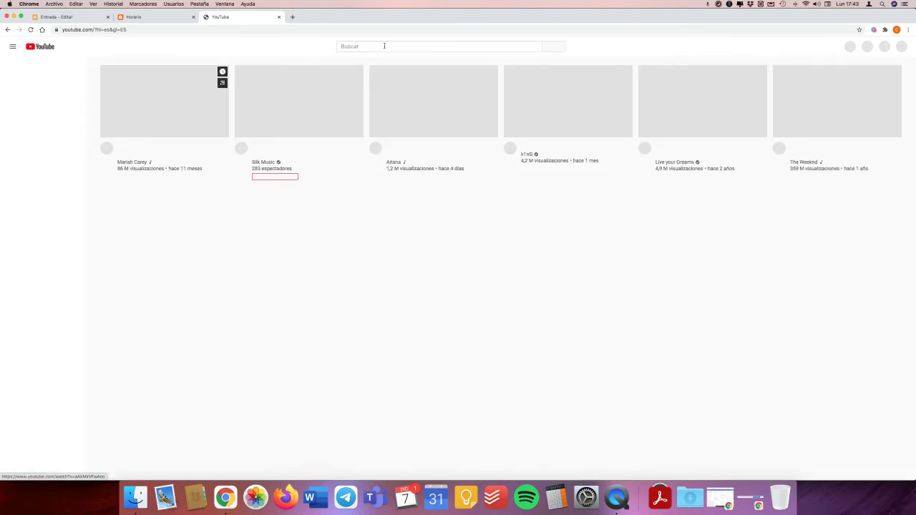
Step: Search YouTube for "los delfines" and open the video "10 curiosidades sobre los delfines 100% REALES"
text(los del)
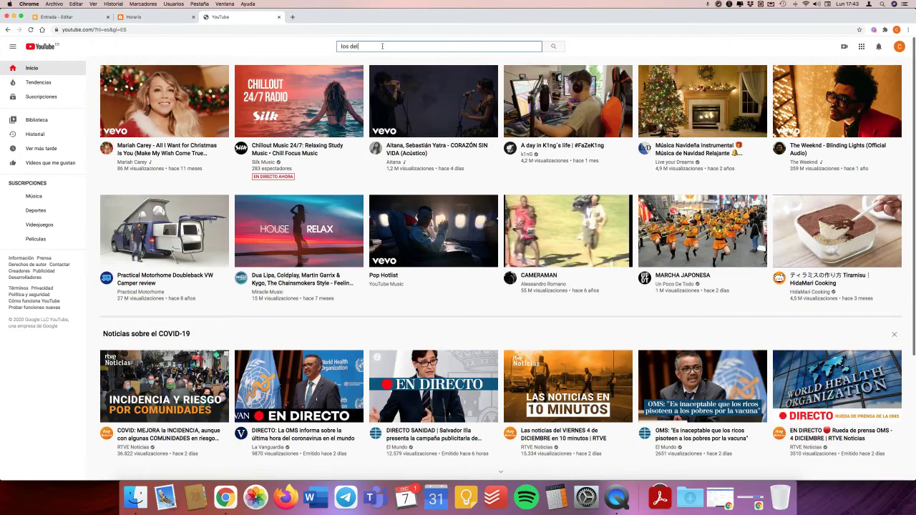
text(fines)
key(Return)
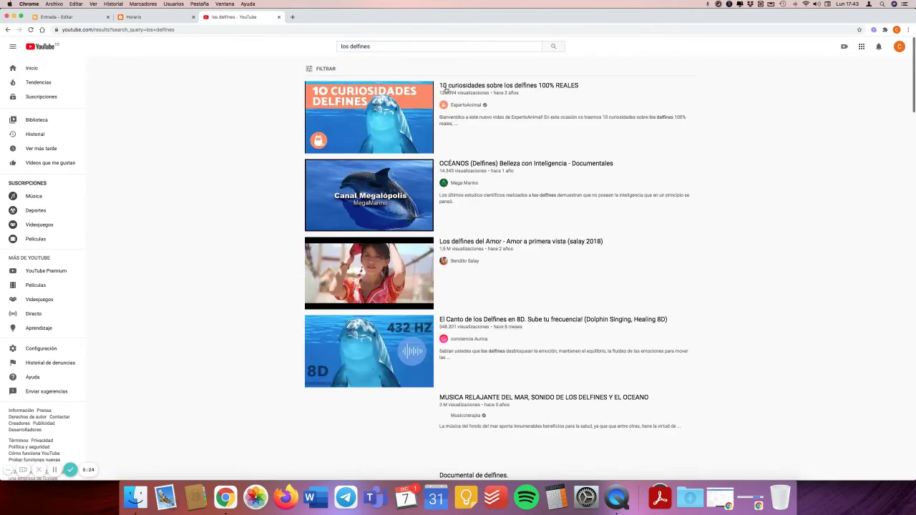
click(500, 85)
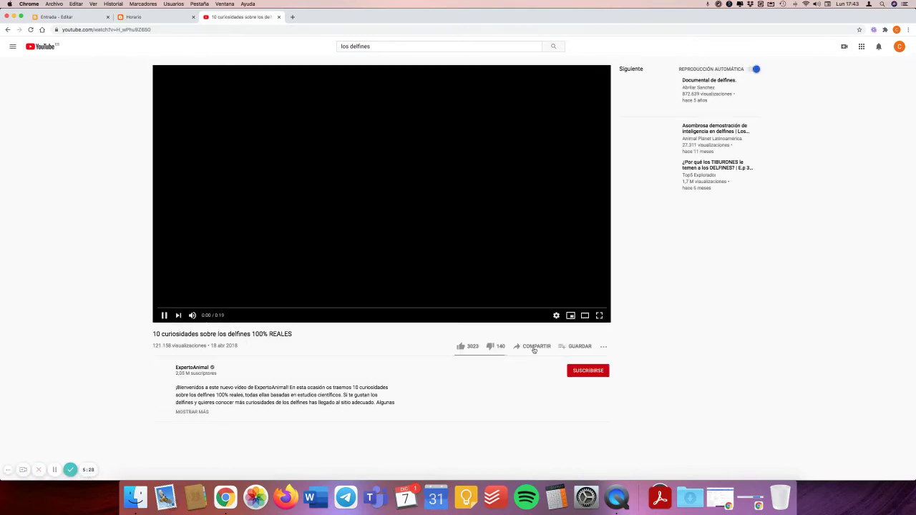
Step: Copy the dolphin video's iframe embed code from its sharing options and close the embed dialog
click(532, 347)
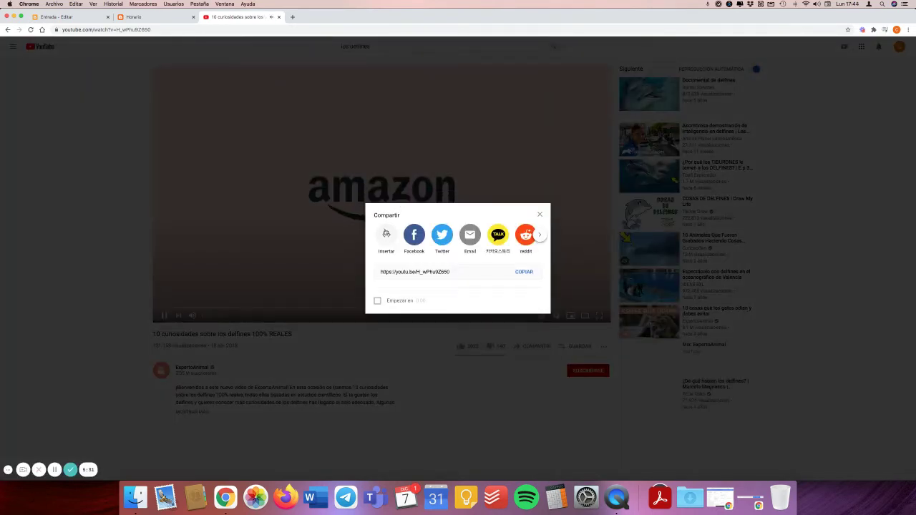
click(385, 234)
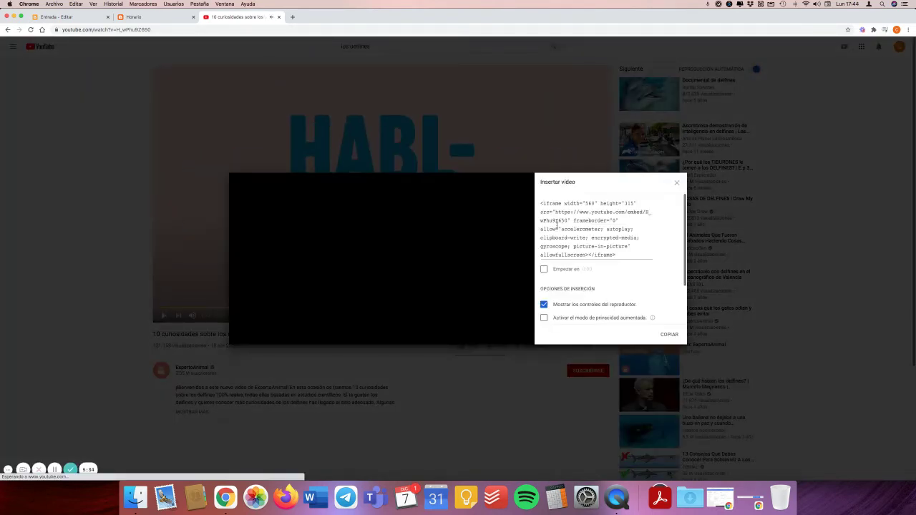
click(572, 227)
right_click(572, 228)
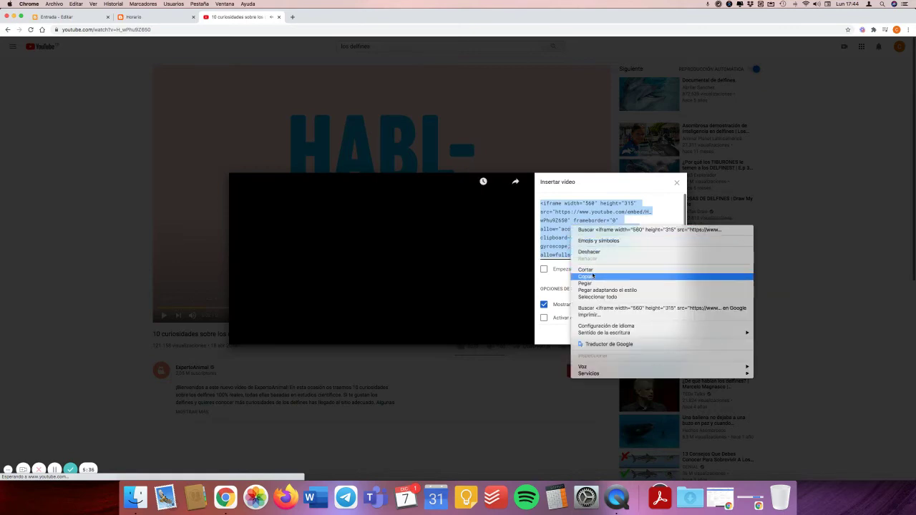
click(586, 276)
click(309, 108)
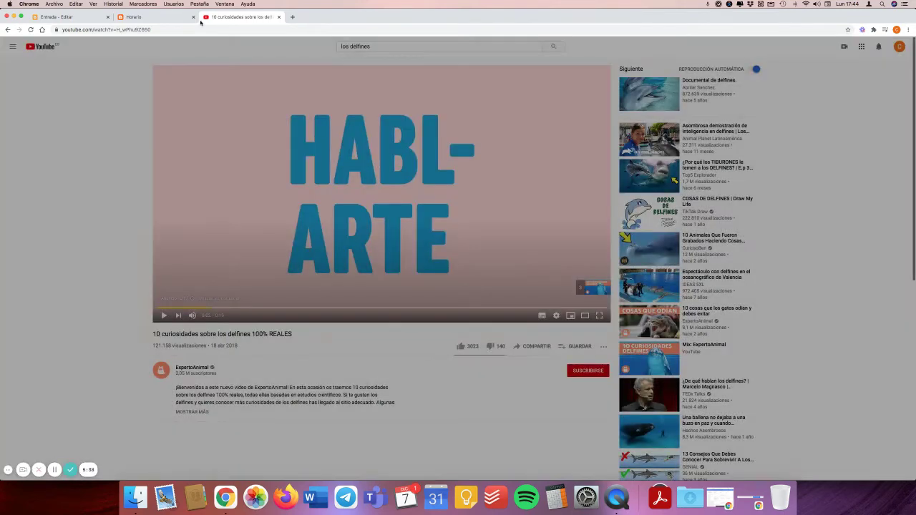
Step: Return to the Blogger post and replace all its HTML with the copied YouTube iframe code, 560 wide and 315 high
click(176, 18)
click(83, 16)
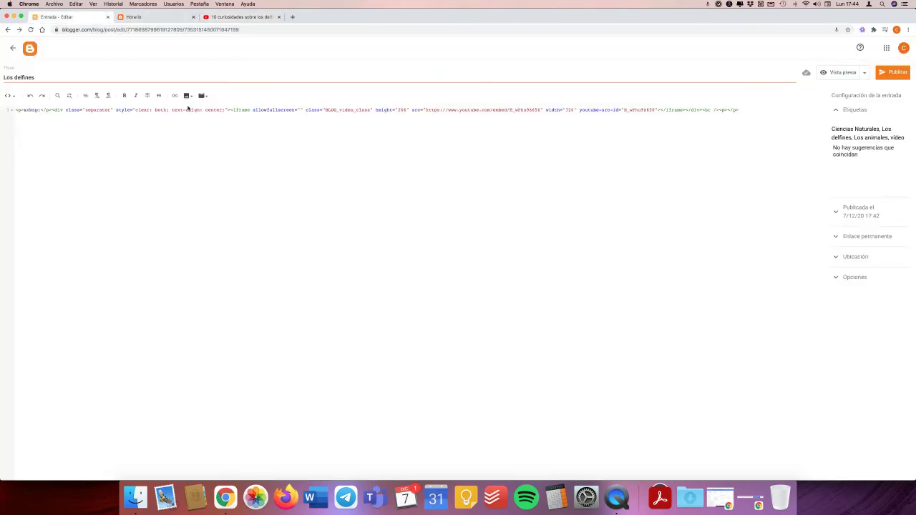
triple_click(241, 110)
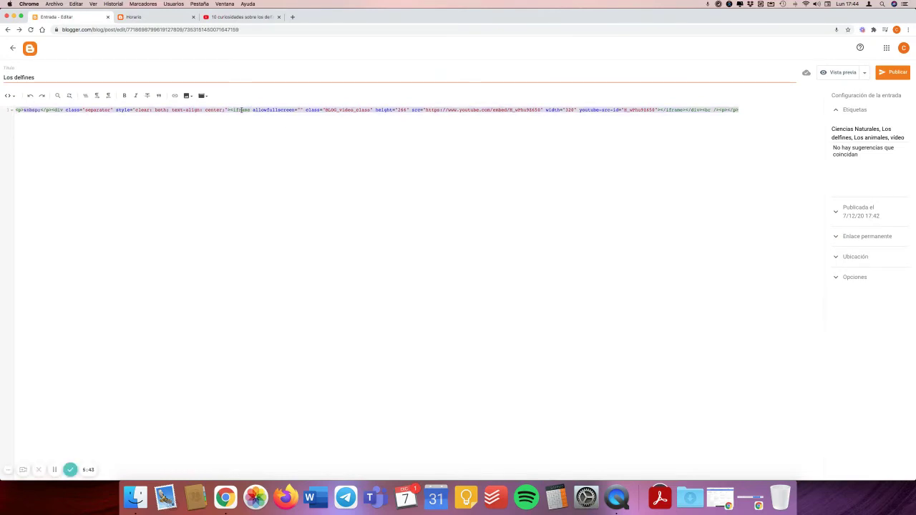
key(BackSpace)
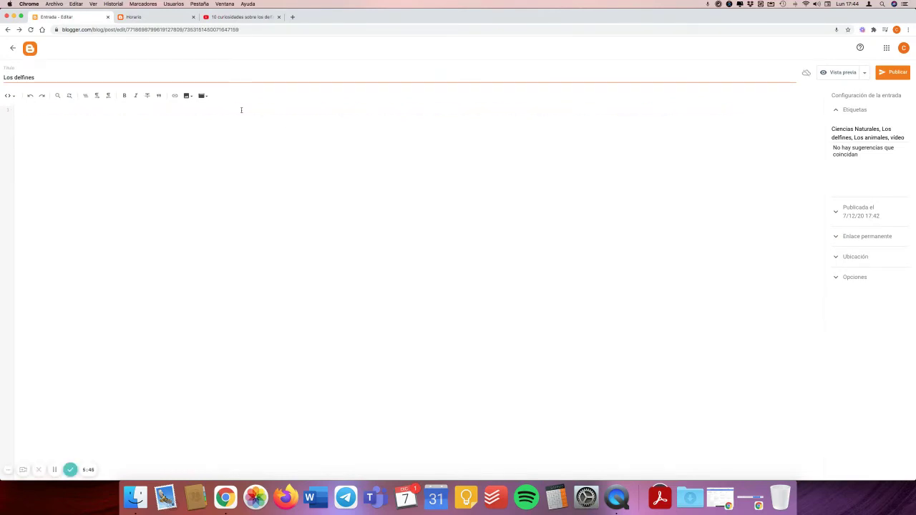
text(<iframe width="560" height="315" src="https://www.youtube.com/embed/H_wPhu9Z450" frameborder="0" allow="accelerometer; autoplay; clipboard-write; encrypted-media; gyroscope; picture-in-picture" allowfullscreen></iframe>)
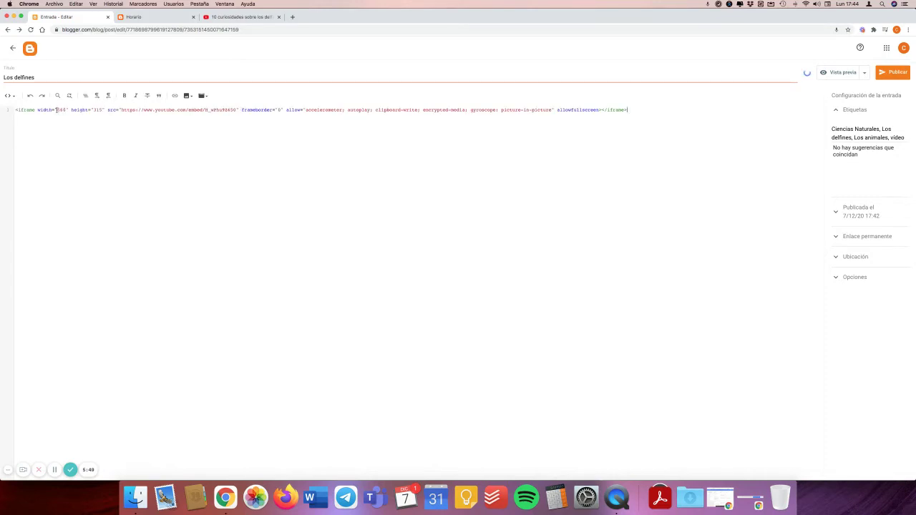
Step: Highlight the video address in the iframe code, preview the "Los delfines" post and return to its HTML editor
drag(122, 110, 230, 109)
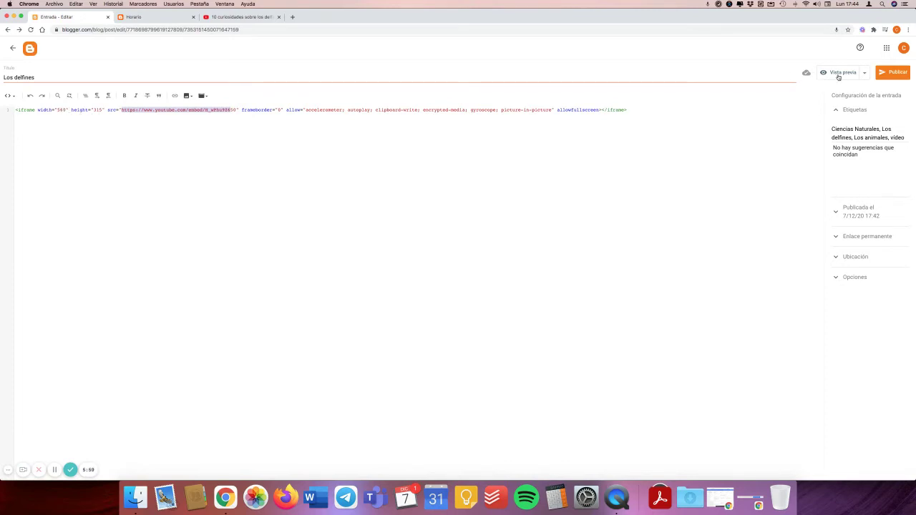
click(835, 76)
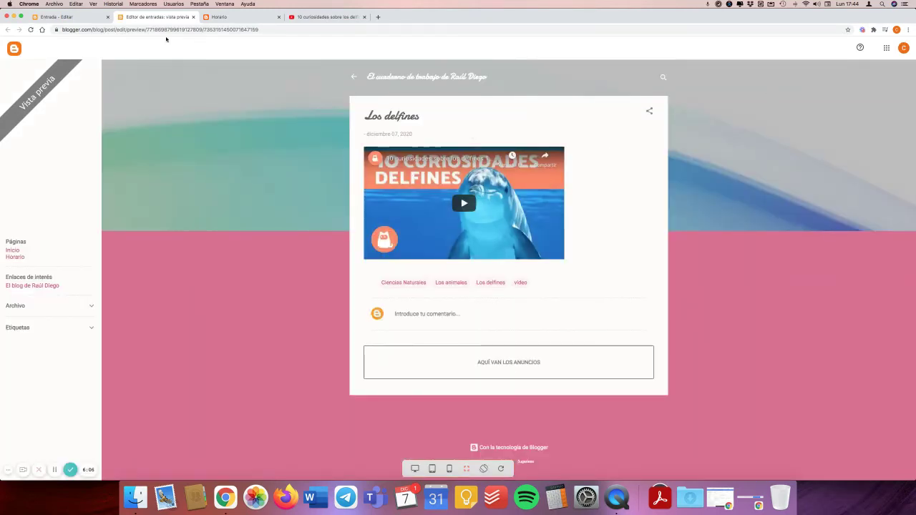
click(73, 16)
Step: Select the width value in the iframe code
double_click(63, 109)
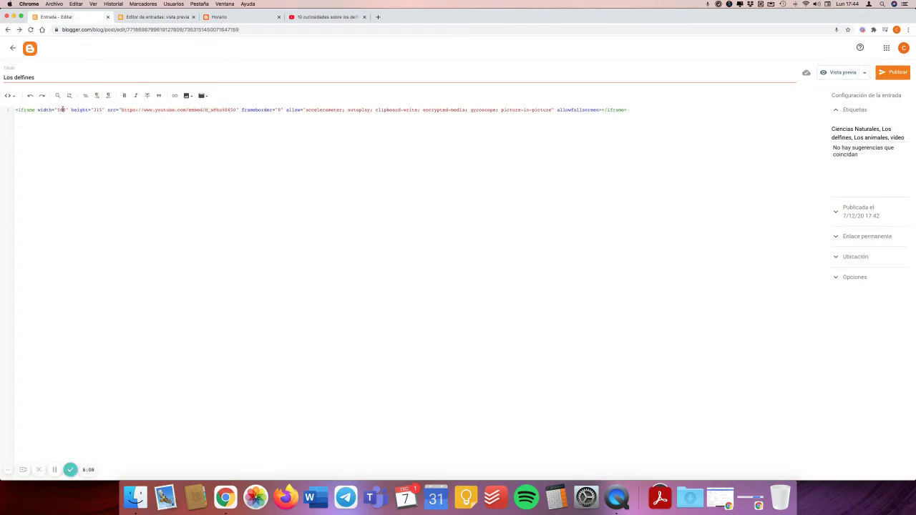